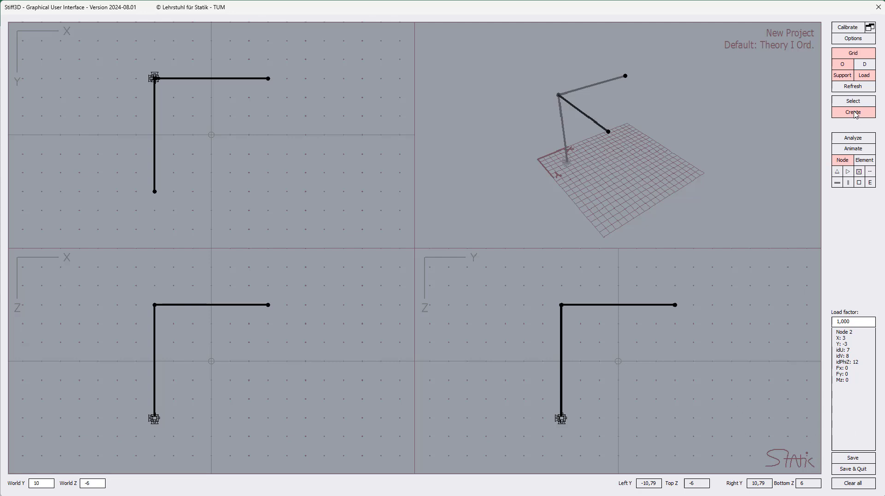
Turn node creation mode back on and place new Node 5 on the grid beside the frame.
click(841, 163)
click(840, 164)
click(841, 164)
click(841, 163)
click(327, 97)
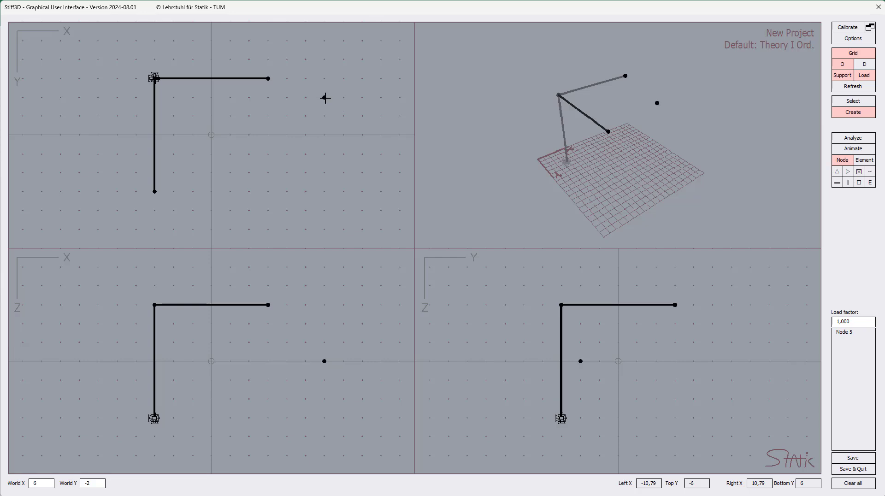
Change Node 5's Y coordinate to -3 and save its properties.
click(324, 98)
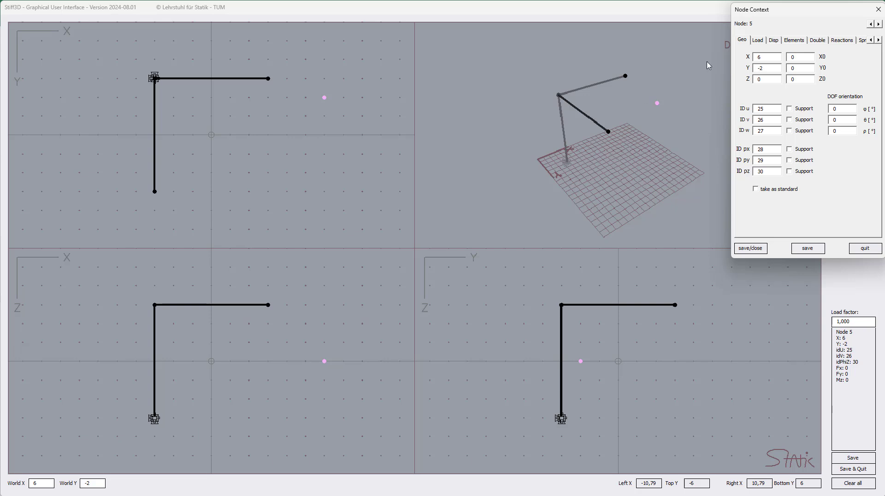
drag(796, 10, 440, 50)
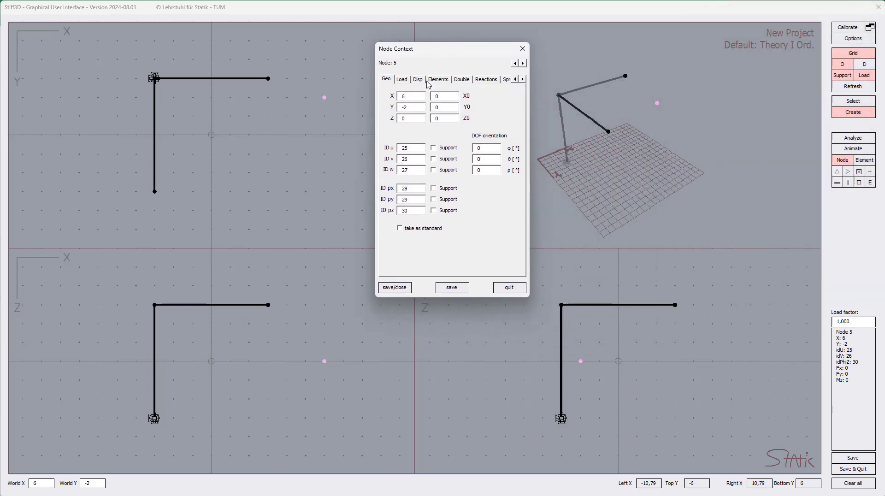
click(404, 97)
drag(414, 107, 391, 119)
text(-3)
click(412, 109)
double_click(412, 110)
text(-)
click(394, 287)
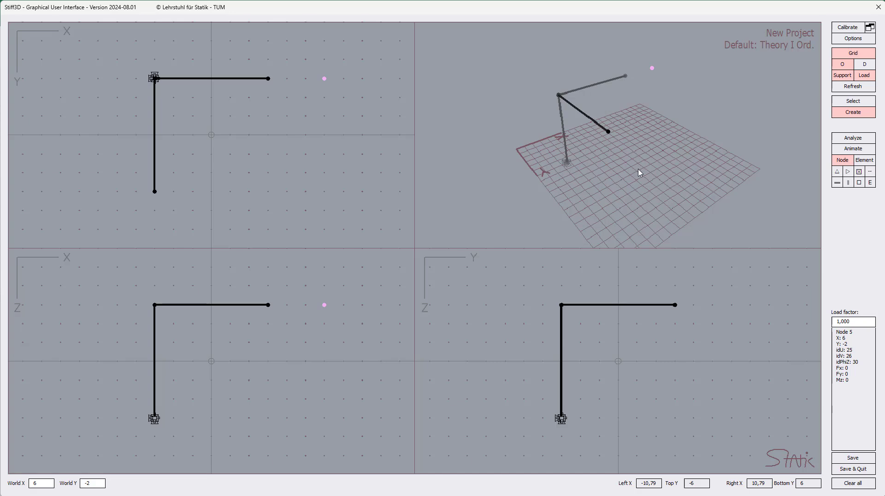
drag(641, 183, 510, 118)
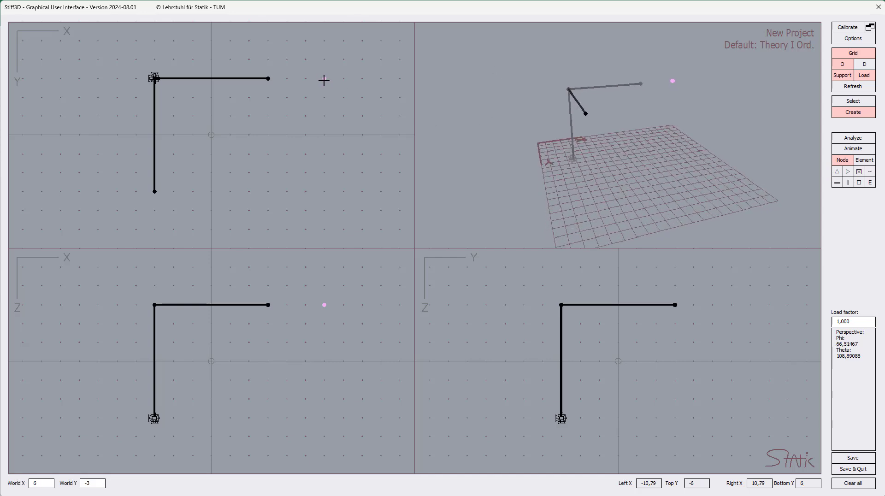
click(324, 78)
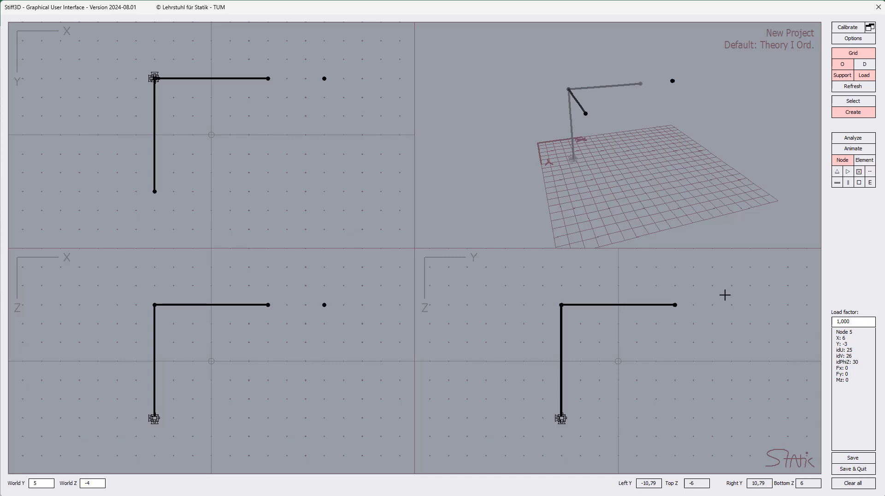
Clear the entire model and start a new empty project.
click(857, 487)
click(422, 304)
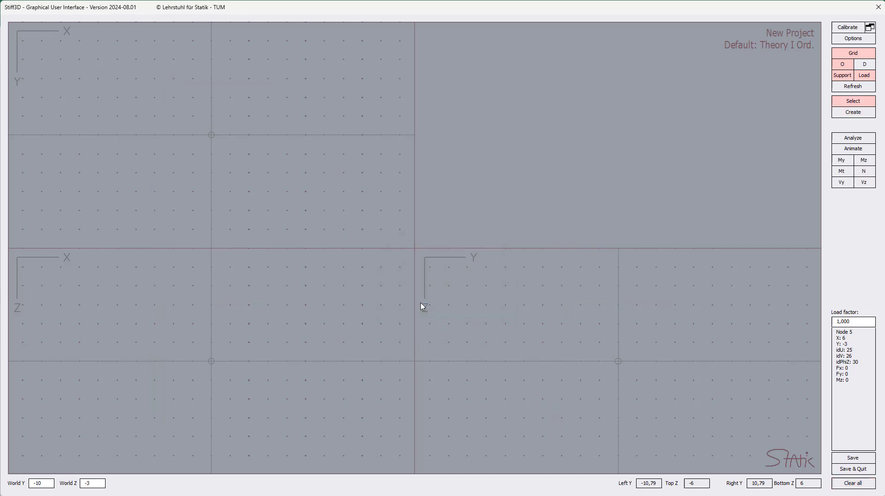
click(858, 115)
click(469, 308)
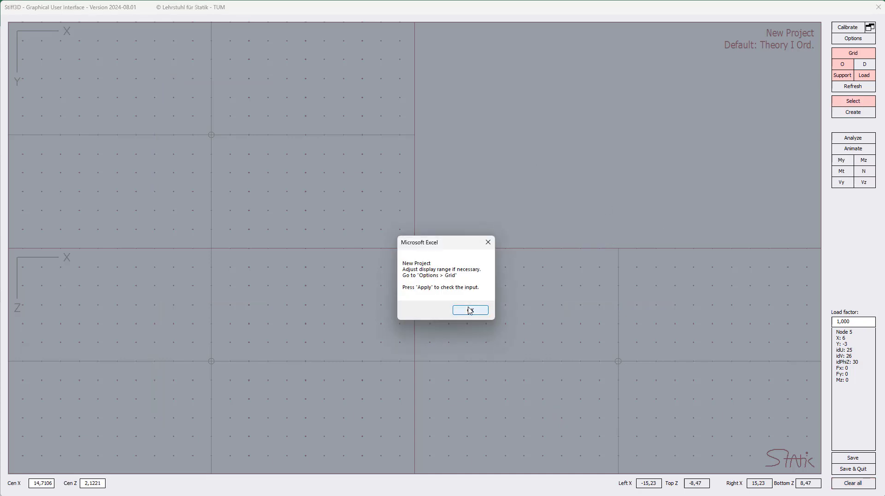
Set the grid display minimums for X and Y to -6 in GUI Options.
drag(812, 178, 430, 128)
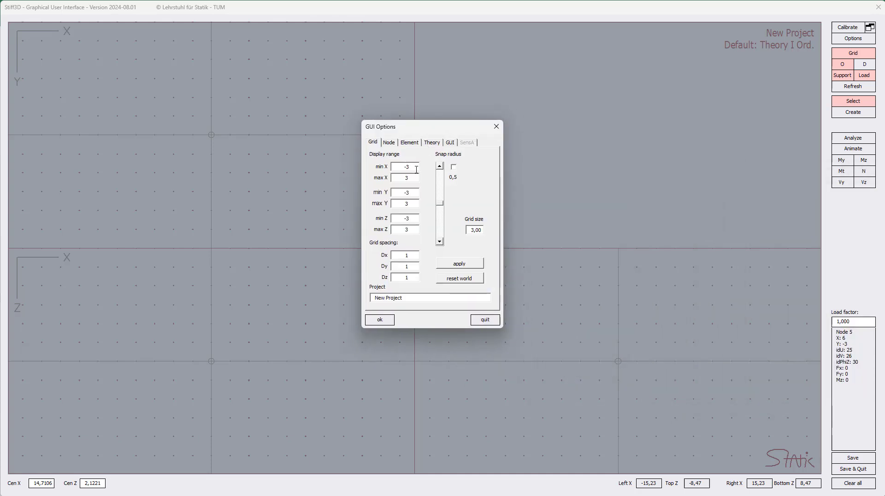
drag(416, 168, 384, 169)
text(-)
key(Tab)
text(-6)
key(Tab)
key(Tab)
text(-6)
Apply the -6 to 6 grid display range and place a node on the grid.
click(378, 320)
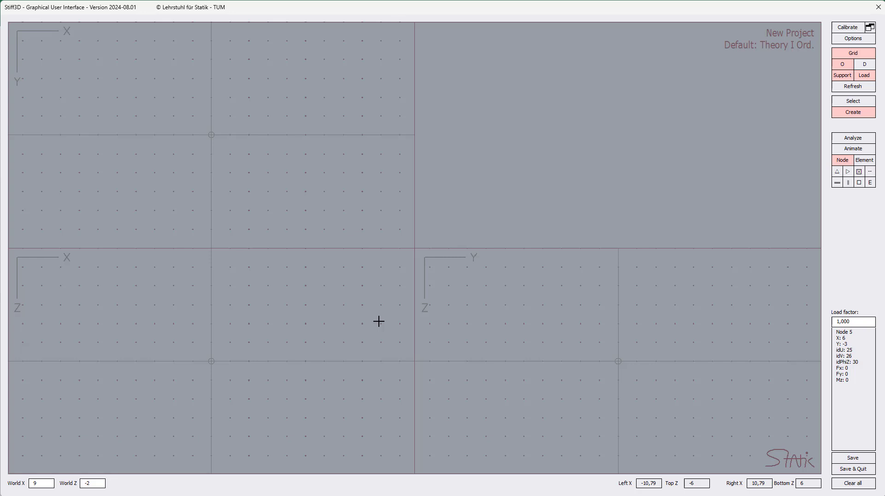
click(153, 79)
click(134, 80)
Create Node 1 at X -3, Y -3 through the World coordinate fields.
key(Tab)
key(Tab)
text(-)
key(Return)
click(40, 484)
key(Tab)
text(-3)
key(Return)
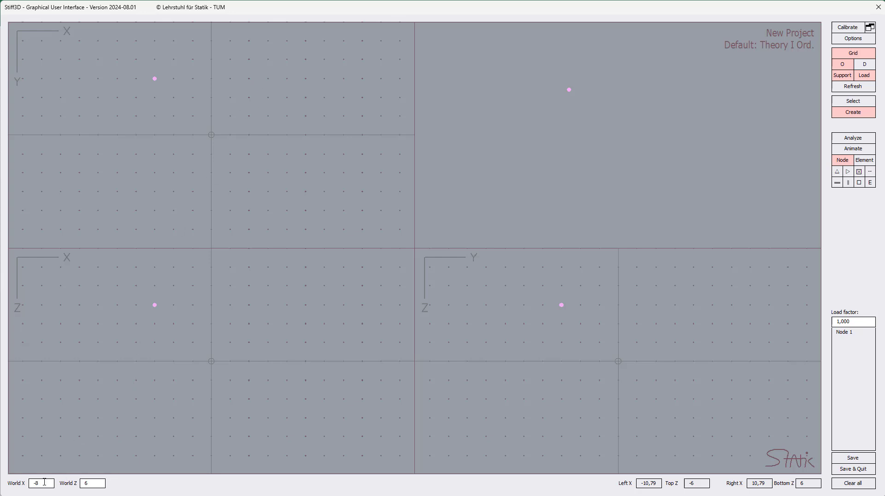
Create Node 2 at X 3, Y -3 from the World fields and turn on the 3D ground grid.
double_click(47, 483)
text(3)
key(Tab)
text(-)
key(Return)
click(98, 485)
text(-3)
key(Return)
click(864, 63)
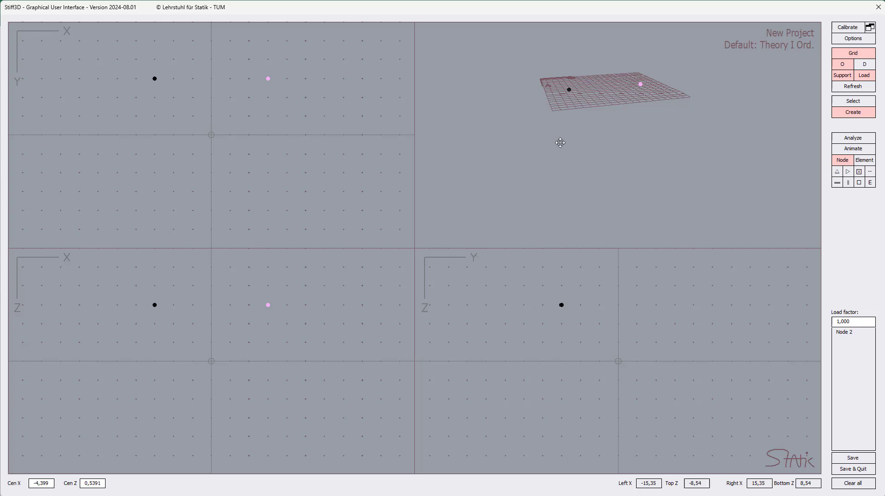
Enter X -3 and Y 3 in the World coordinate fields to create Node 3.
drag(571, 107, 709, 148)
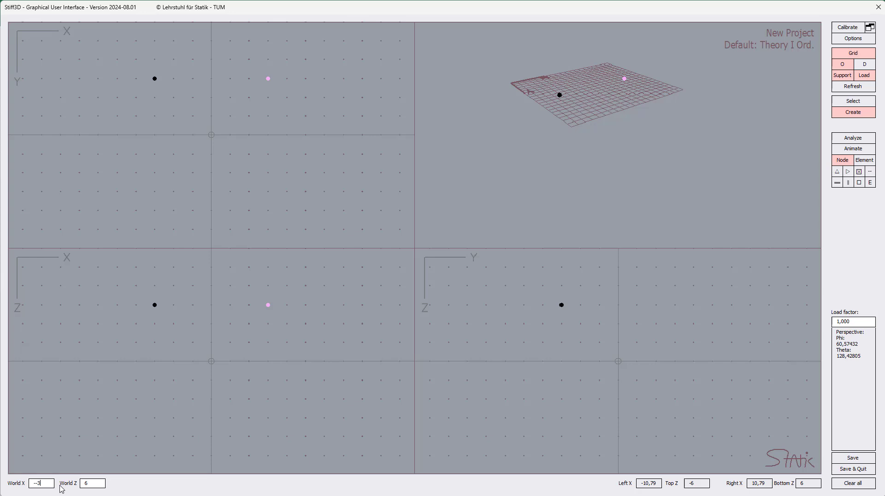
key(Tab)
text(-3)
key(Return)
key(Tab)
text(3)
key(Return)
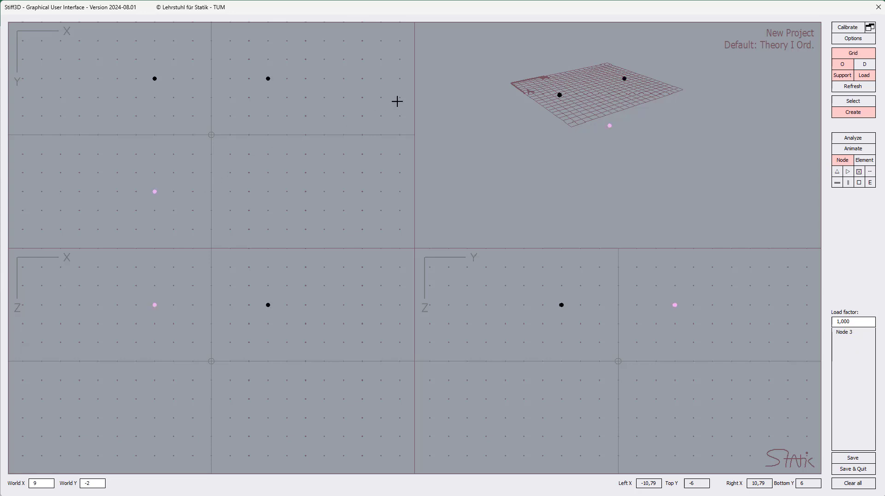
Add Node 4 at X -3, Z 3, Y -3, then switch to element creation mode.
click(853, 55)
click(854, 54)
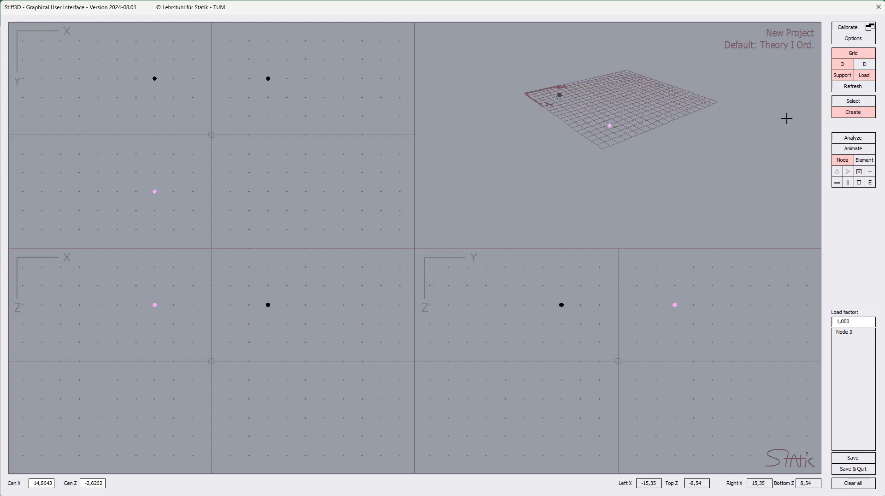
middle_drag(631, 187, 668, 127)
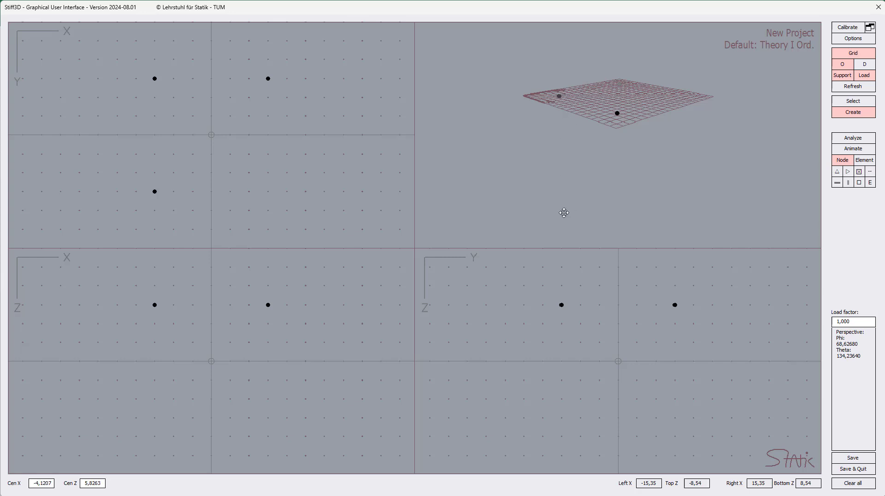
click(41, 483)
text(-3)
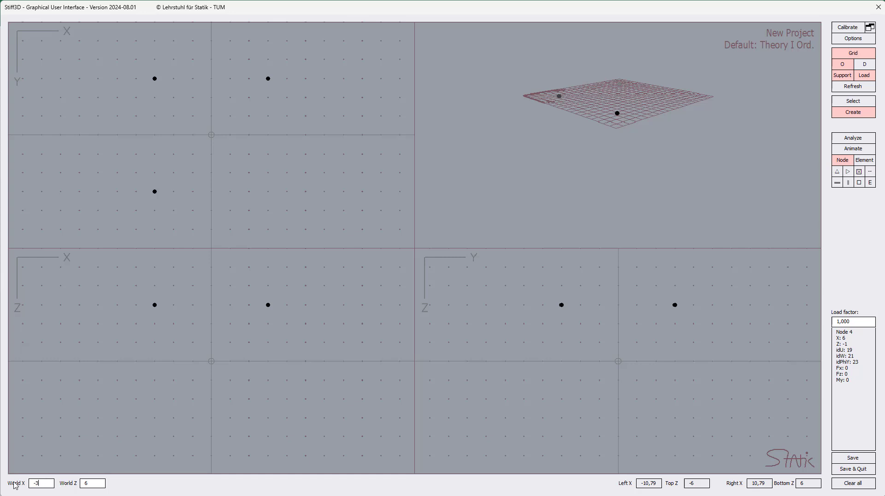
key(Tab)
text(3)
key(Return)
key(Tab)
text(-3)
key(Return)
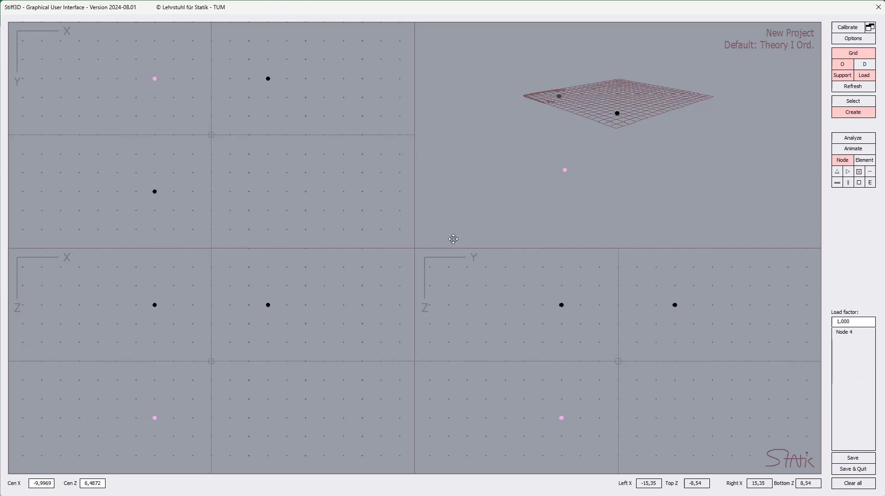
drag(586, 162, 661, 206)
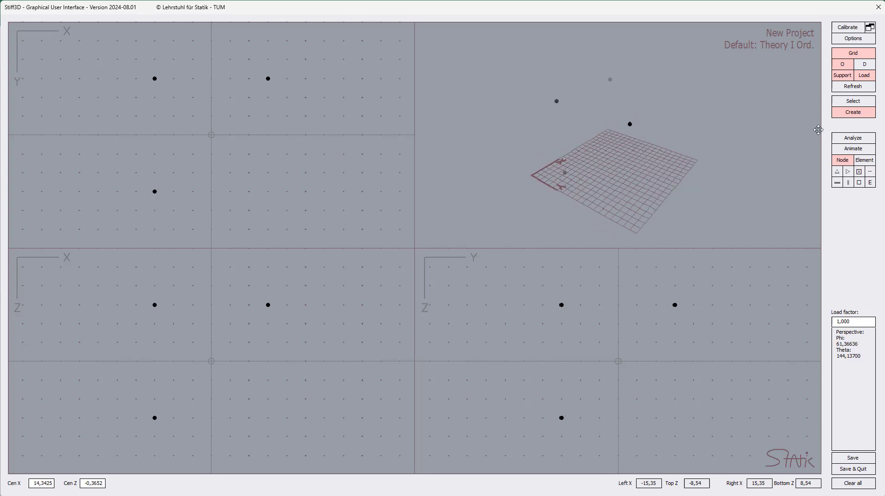
click(870, 162)
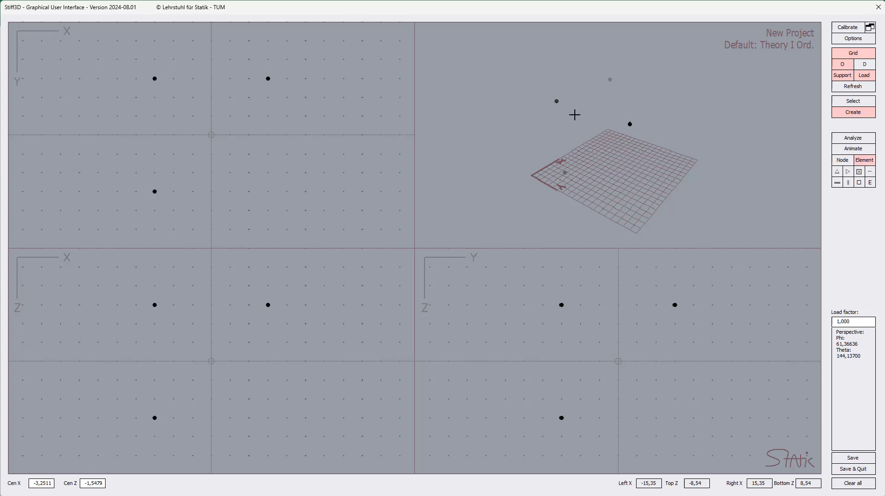
Create Element 1 from Node 1 to Node 2 with EIy 100, EIz 100, EA 1000, GIt 10.
click(557, 100)
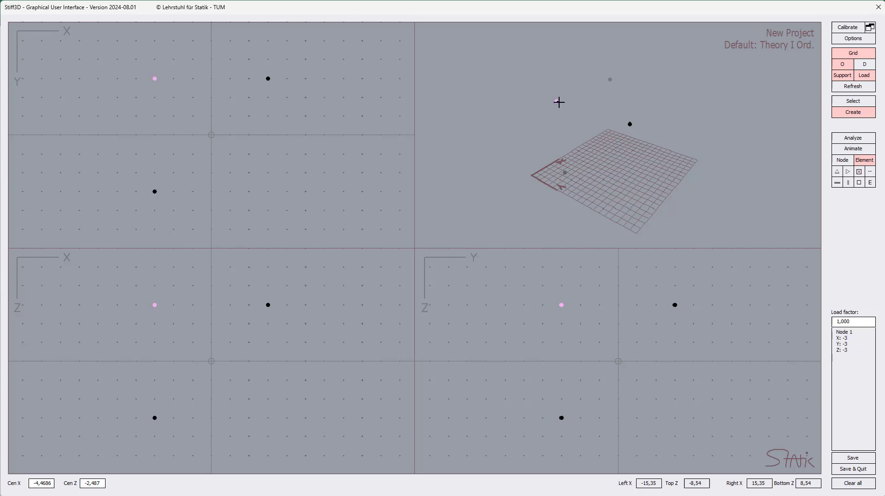
click(610, 80)
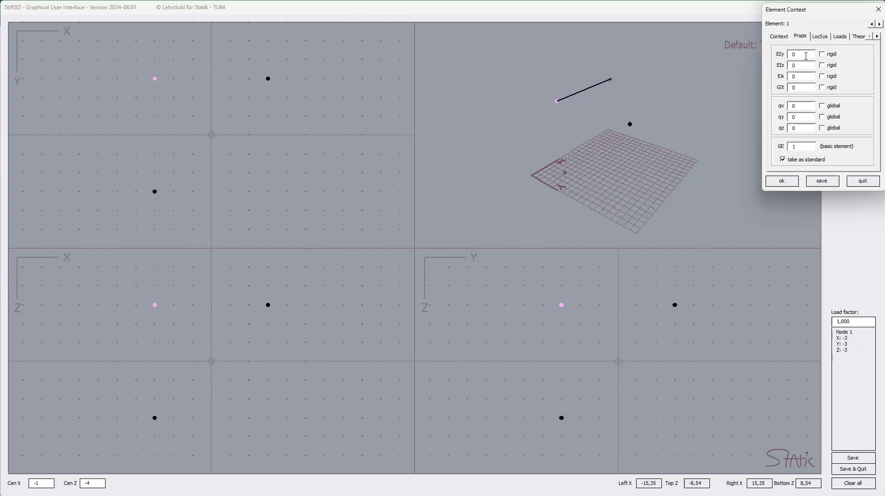
text(1)
text(100)
click(793, 186)
click(781, 181)
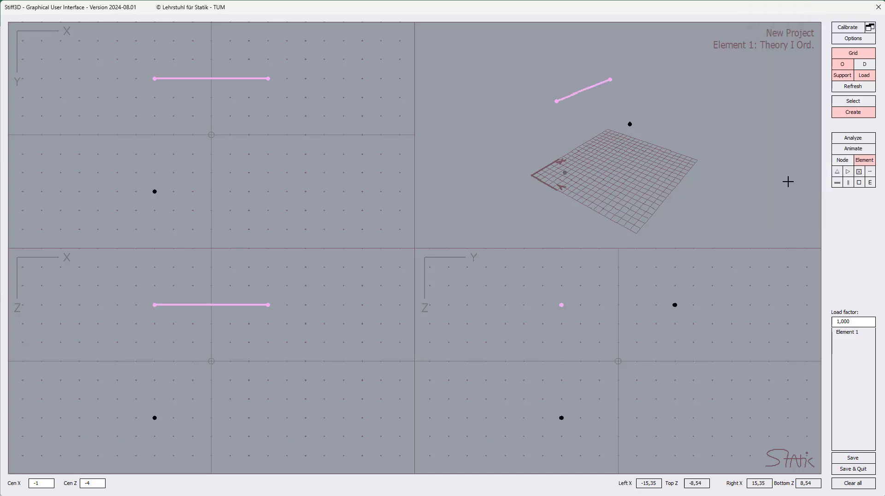
click(560, 115)
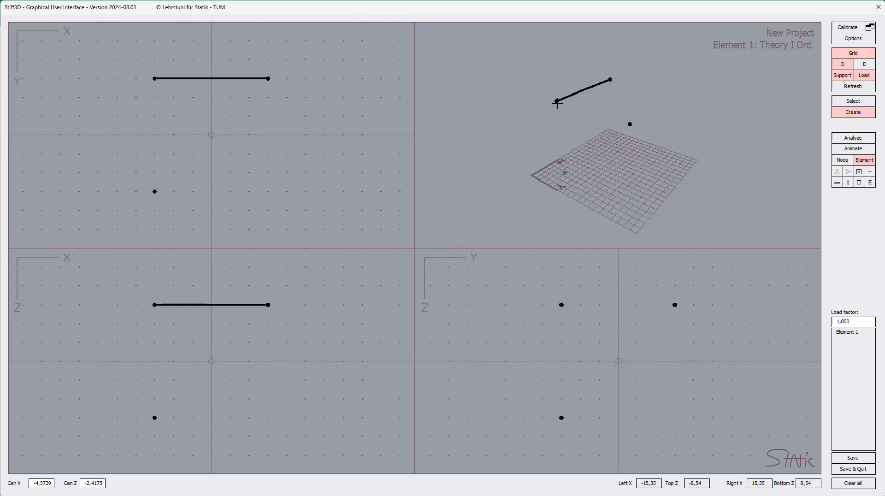
Draw Element 2 from Node 1 to Node 3 and Element 3 down to Node 4.
click(556, 101)
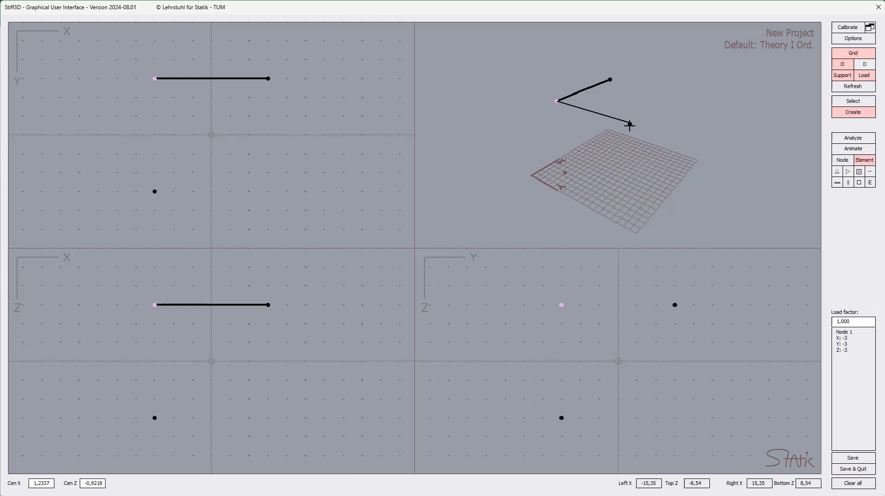
click(630, 124)
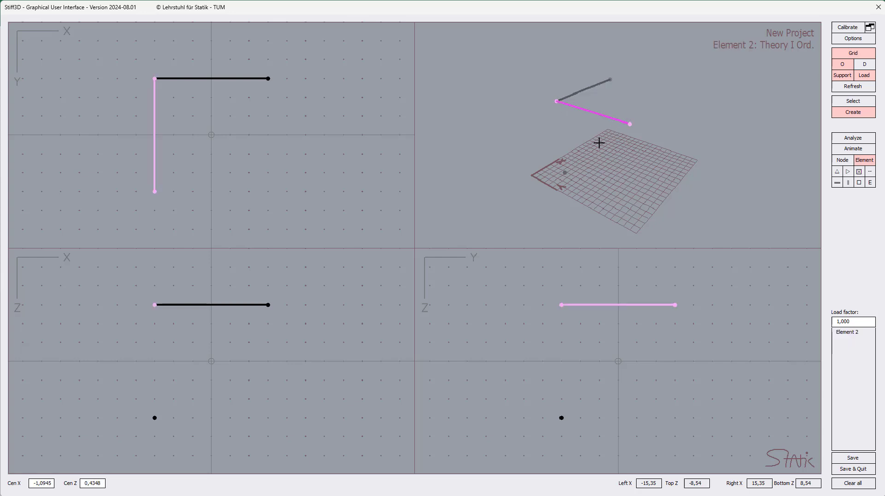
click(557, 103)
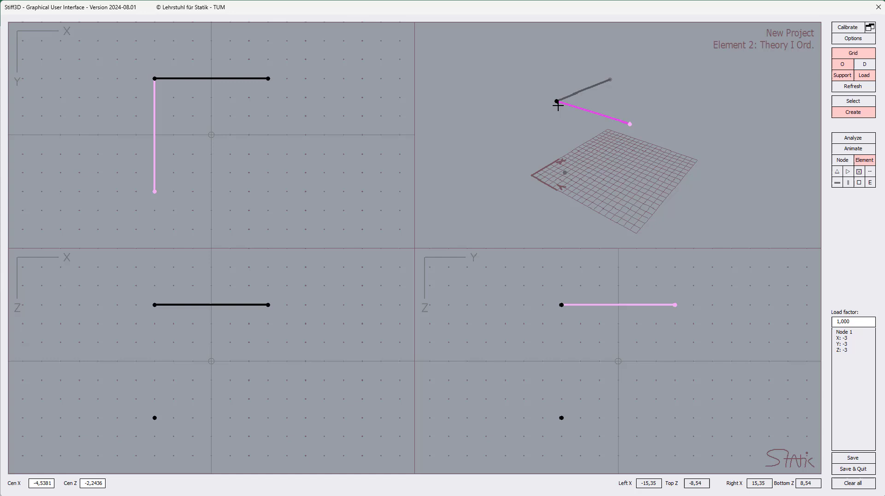
click(563, 173)
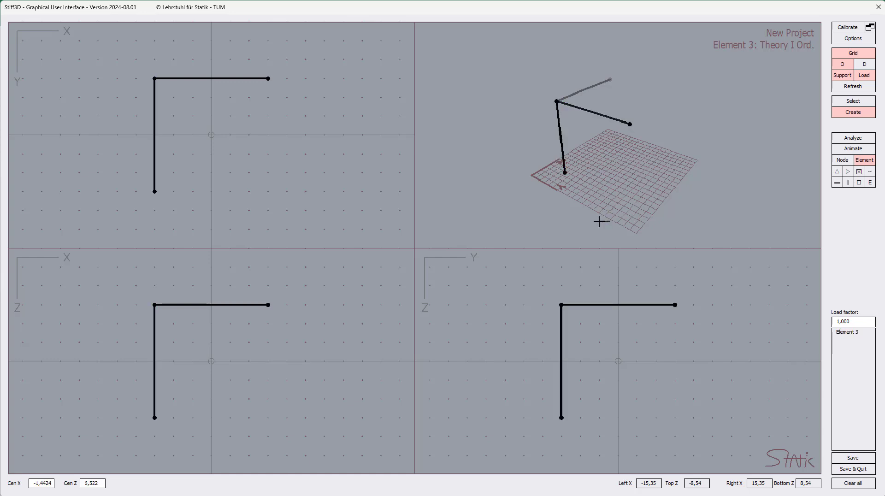
drag(592, 223, 526, 162)
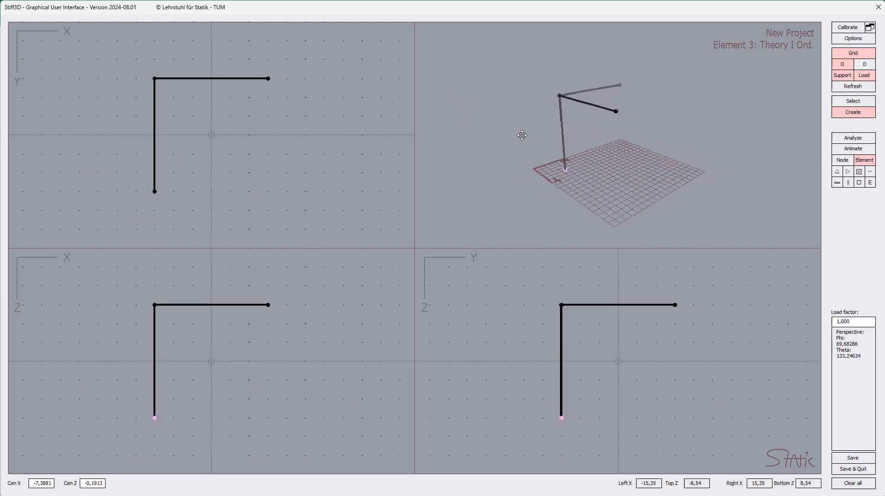
Add a fixed support at Node 4, the foot of the vertical column.
click(565, 173)
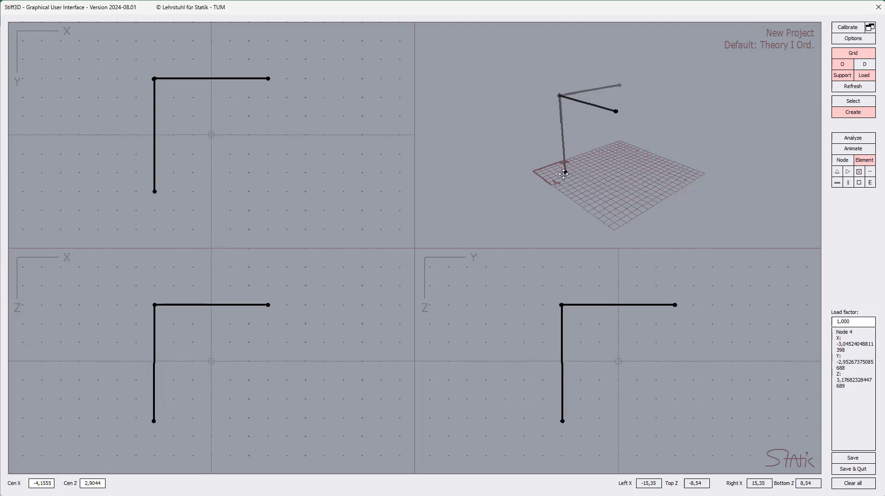
click(566, 171)
click(870, 184)
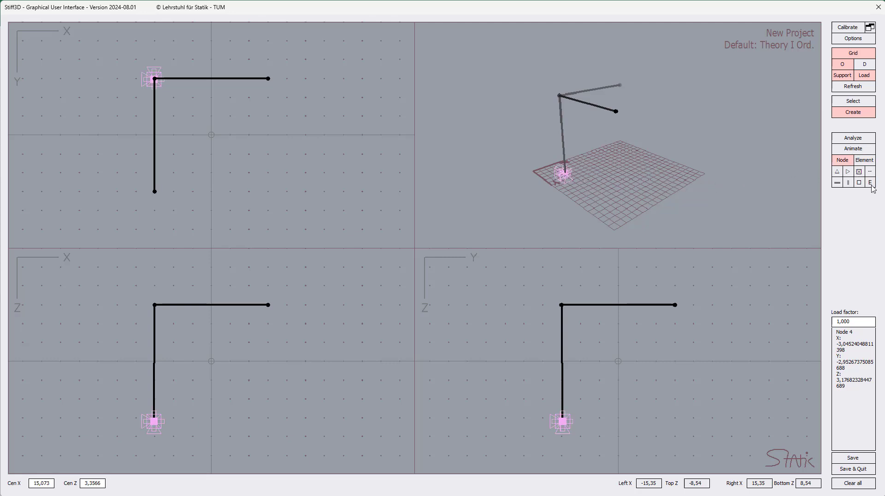
click(783, 281)
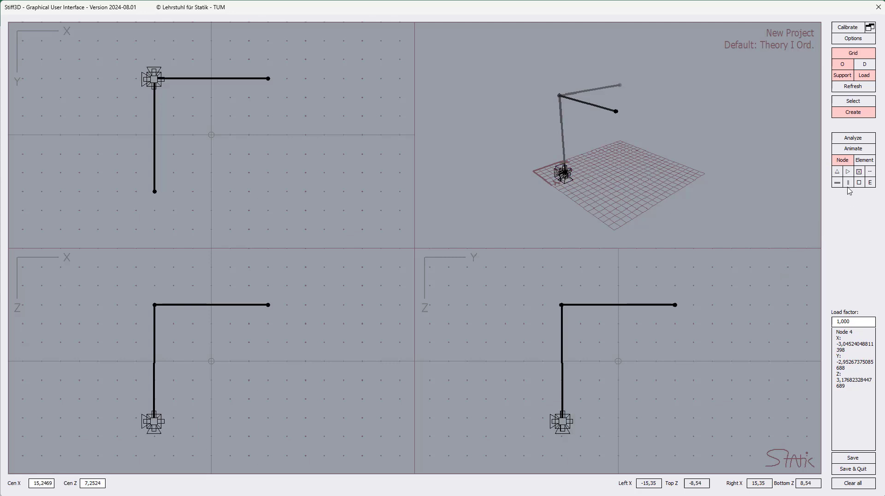
drag(570, 190, 639, 174)
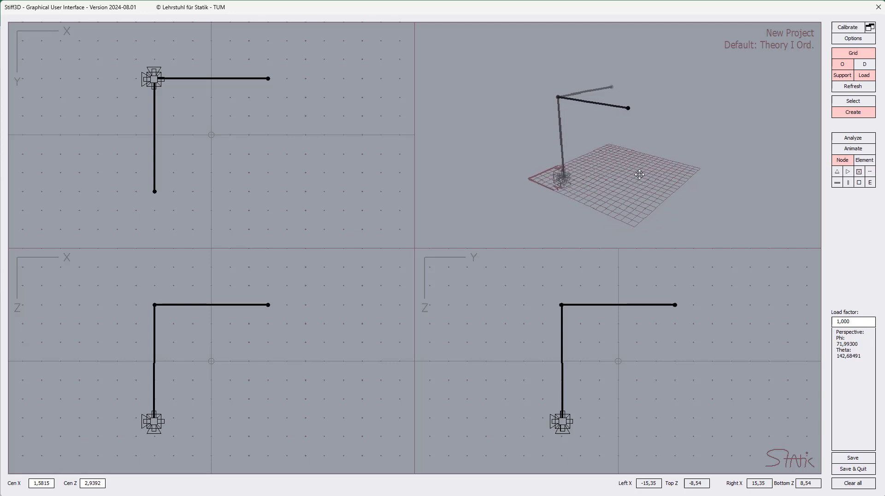
Orbit the view and select Node 3 at the free end of the arm.
drag(583, 197, 566, 180)
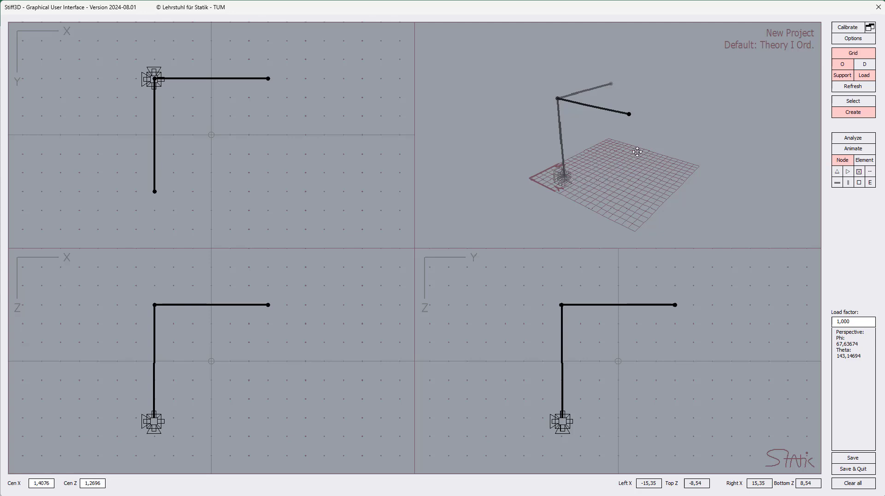
click(629, 114)
Give node 3 a global point load of Fz = 1 and save the node settings.
right_click(630, 114)
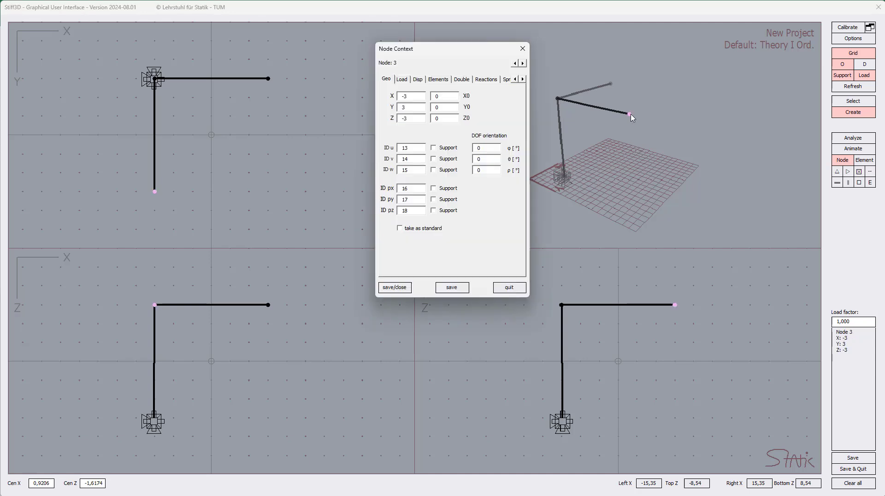
drag(433, 54, 441, 75)
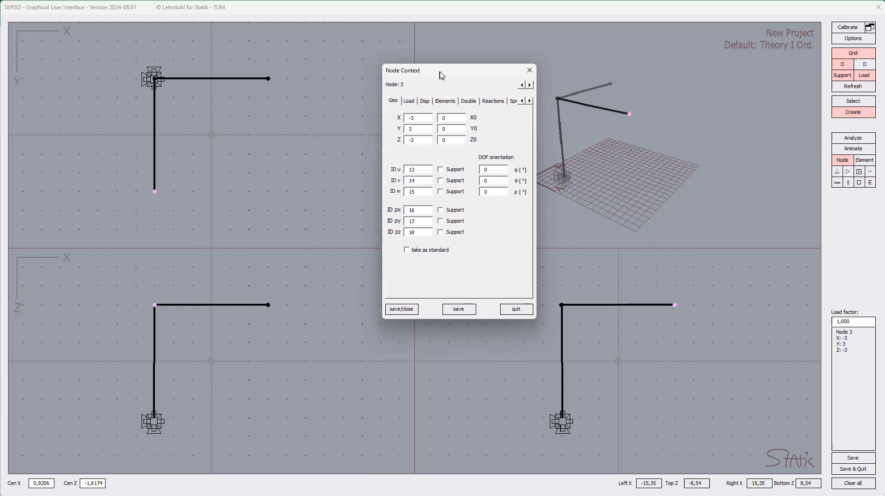
click(410, 101)
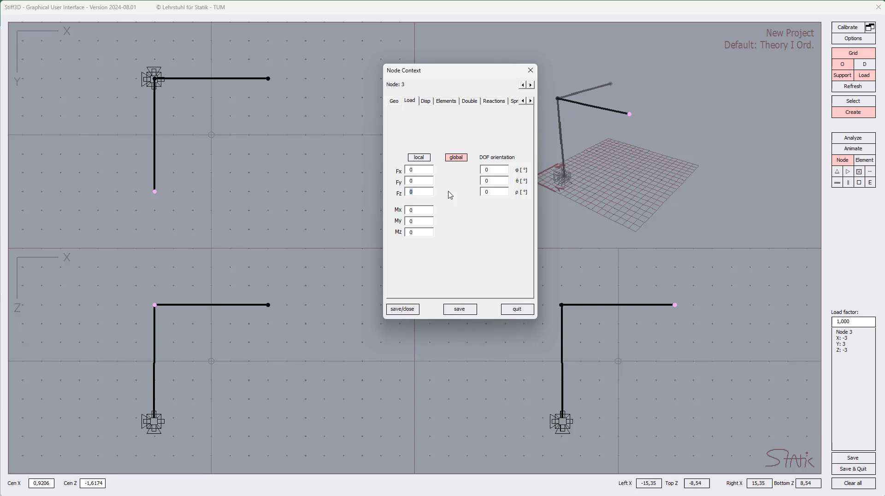
text(1)
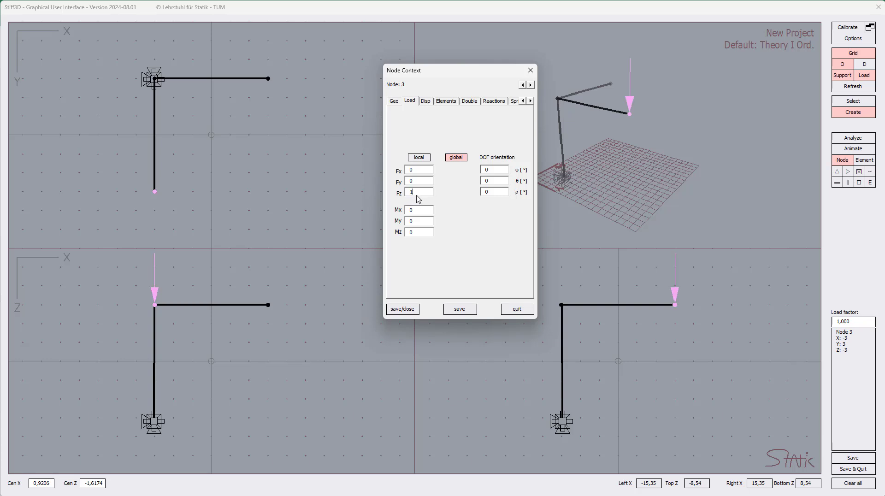
click(409, 311)
Deselect node 3, run Analyze, and orbit the 3D view to inspect the green deformed frame.
drag(712, 134, 662, 83)
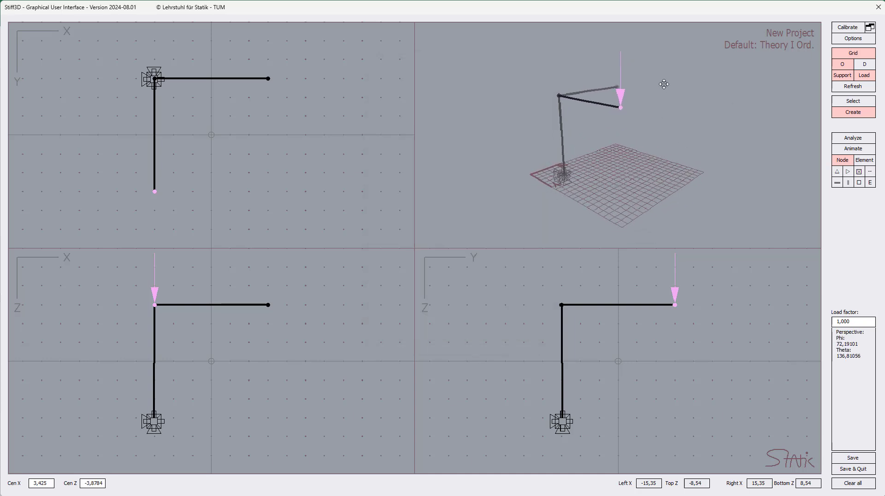
click(623, 105)
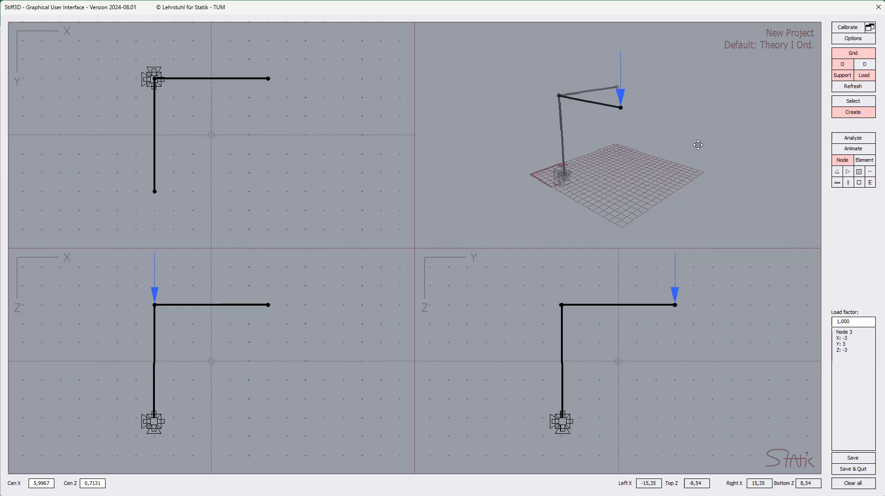
click(853, 138)
drag(708, 174, 761, 179)
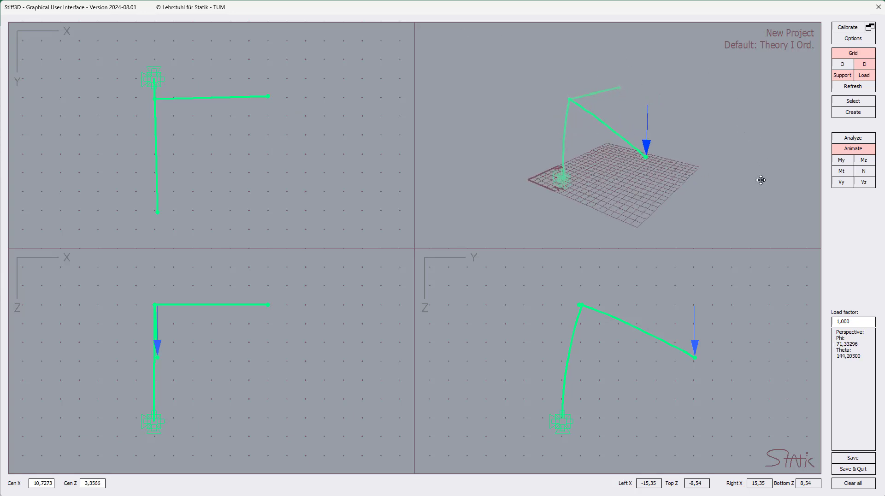